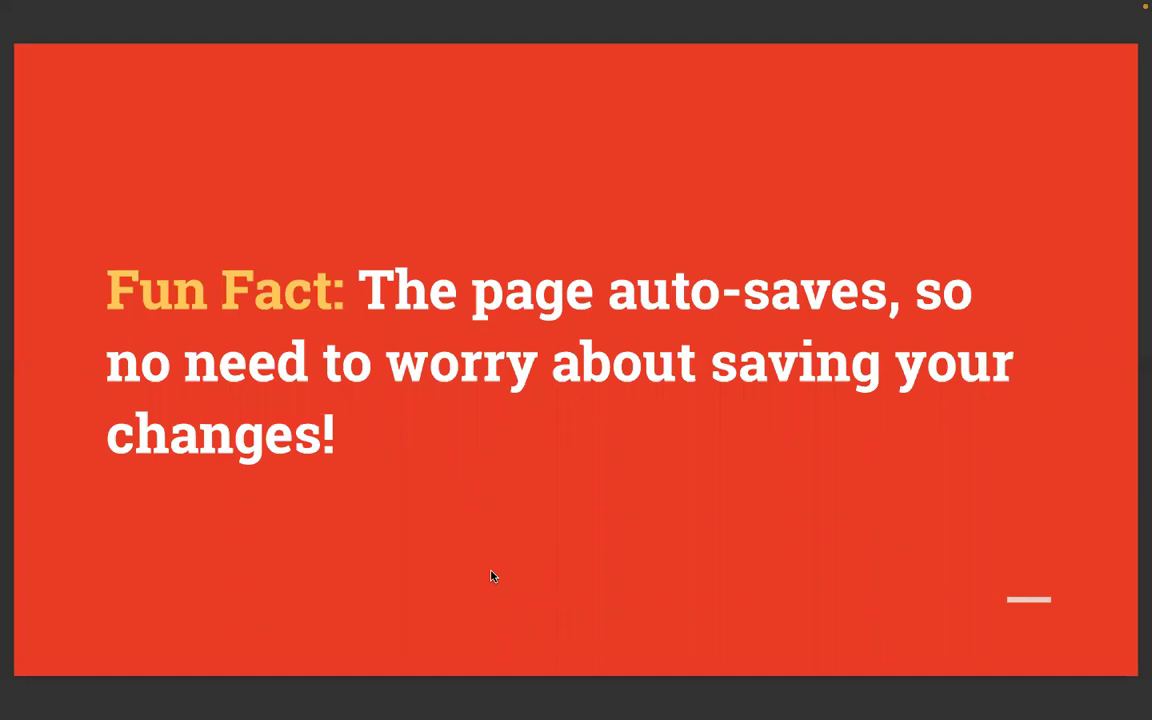
key(Right)
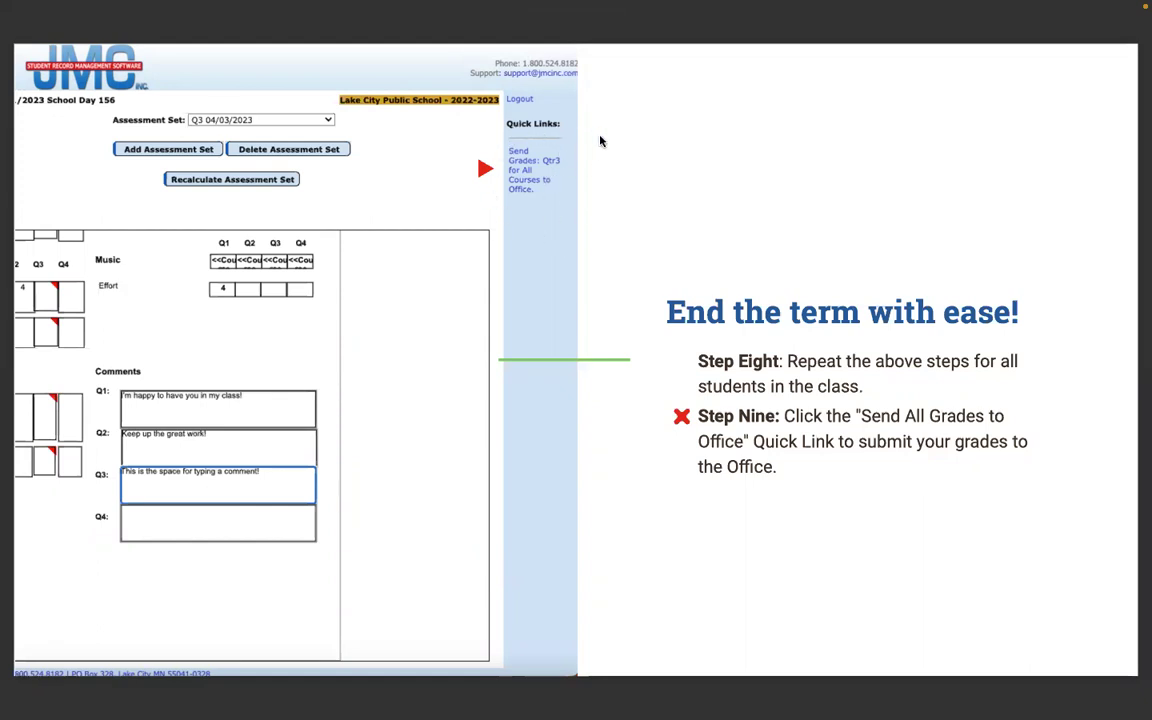
key(Right)
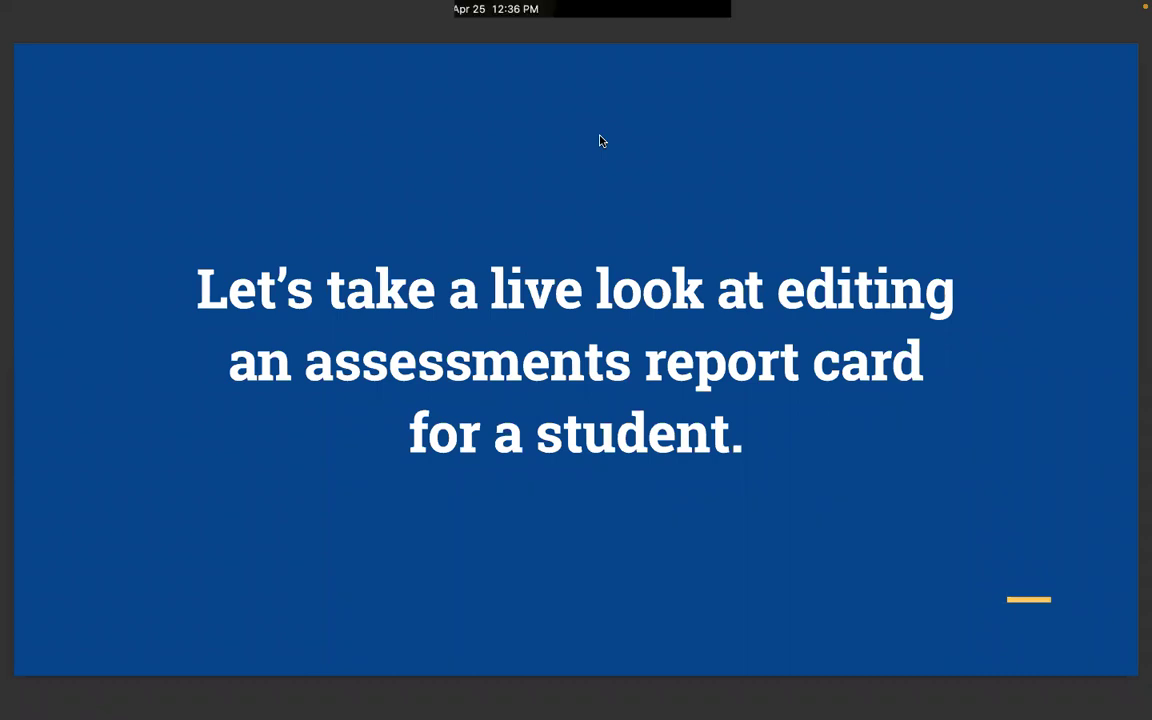
- Leave the presentation, switch to jmc Teacher in Chrome and open Edit Assessments Report Card for a Student
key(Escape)
key(super+Tab)
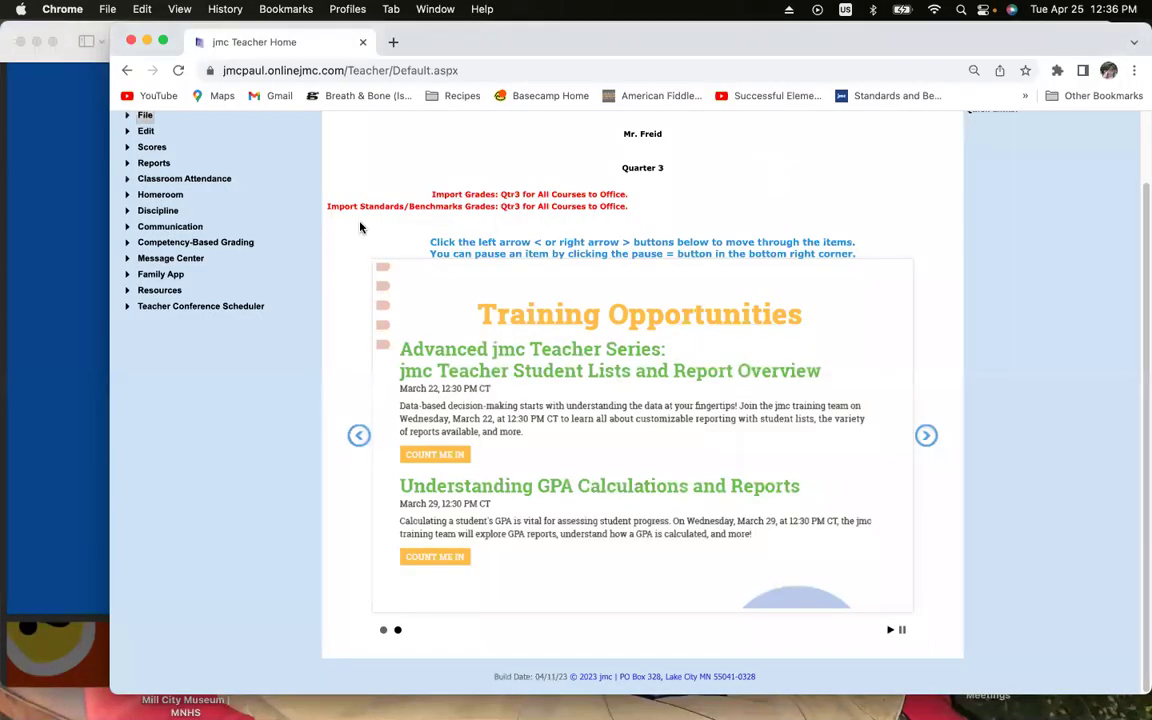
click(138, 178)
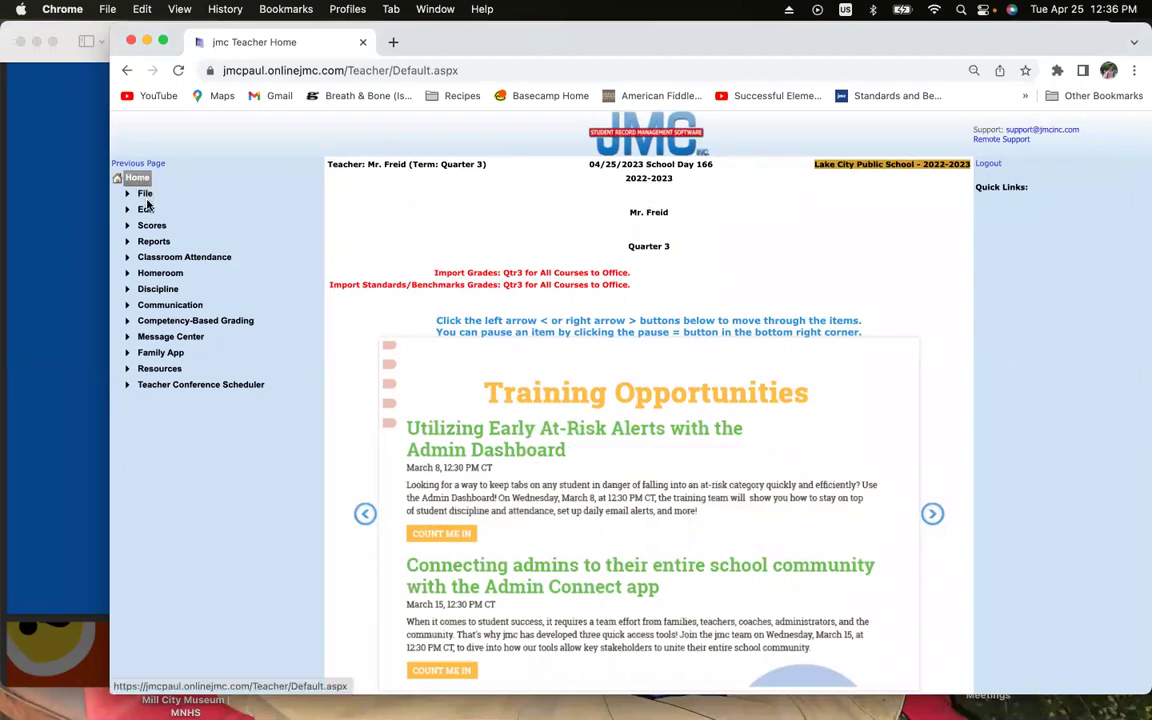
click(146, 209)
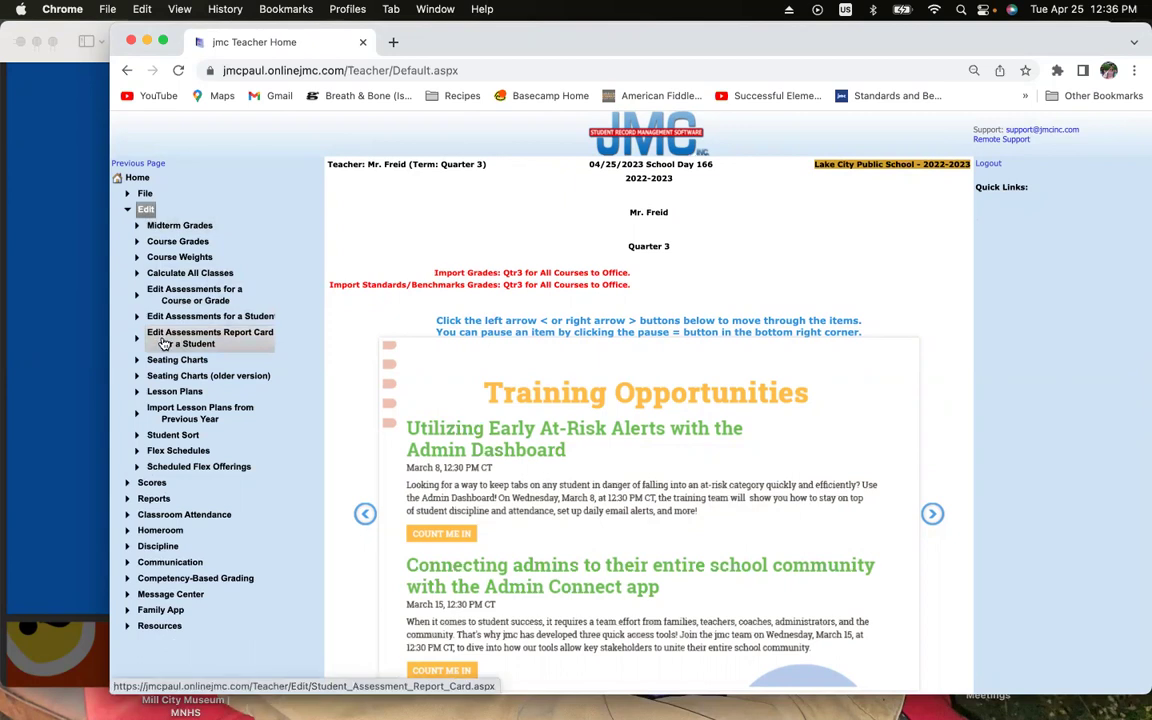
click(152, 342)
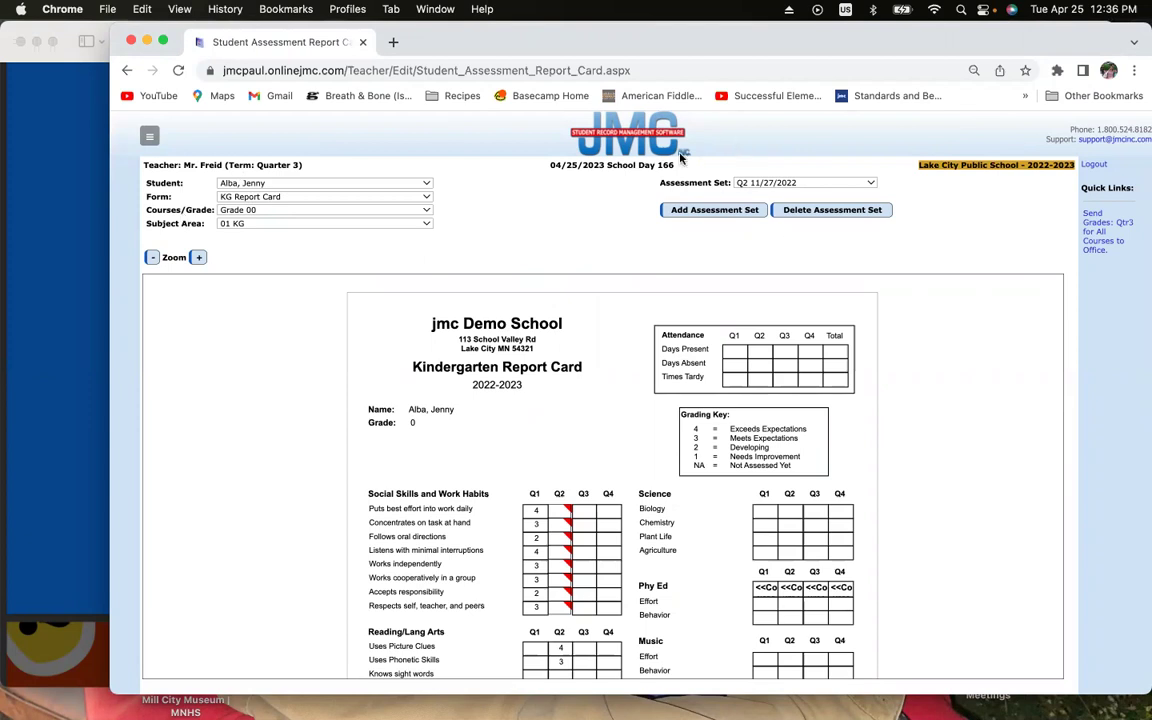
- Review the available Courses/Grade choices and the existing assessment sets for the displayed student
click(242, 211)
click(240, 214)
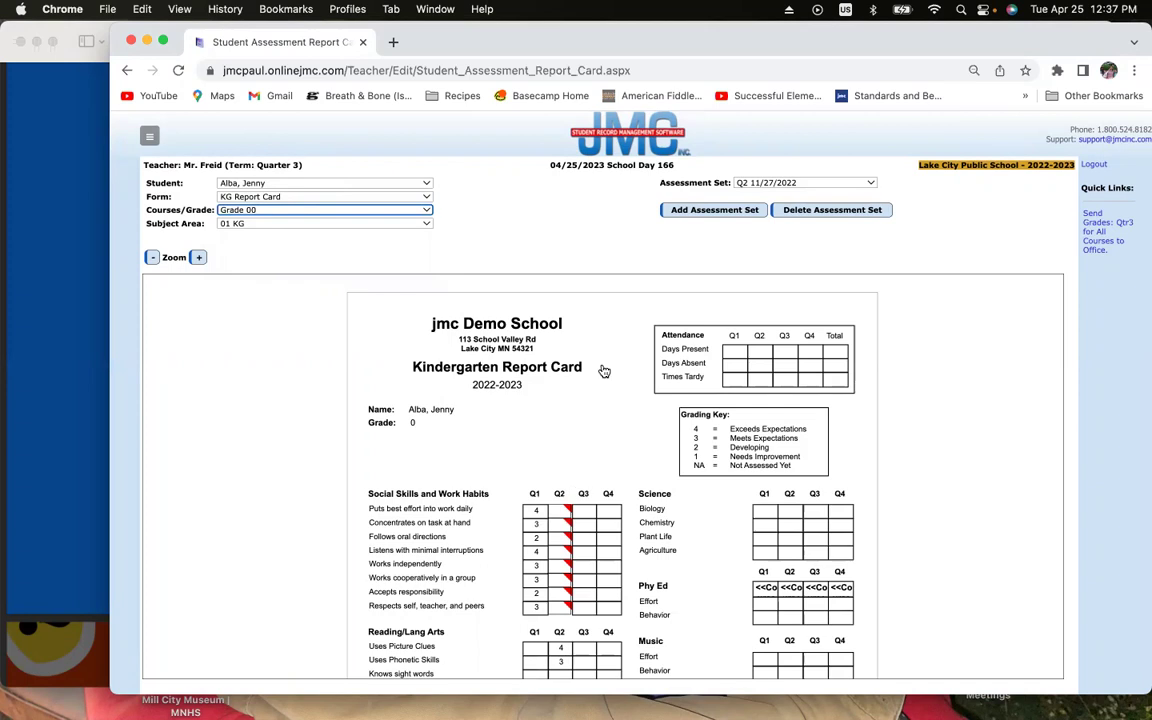
click(755, 184)
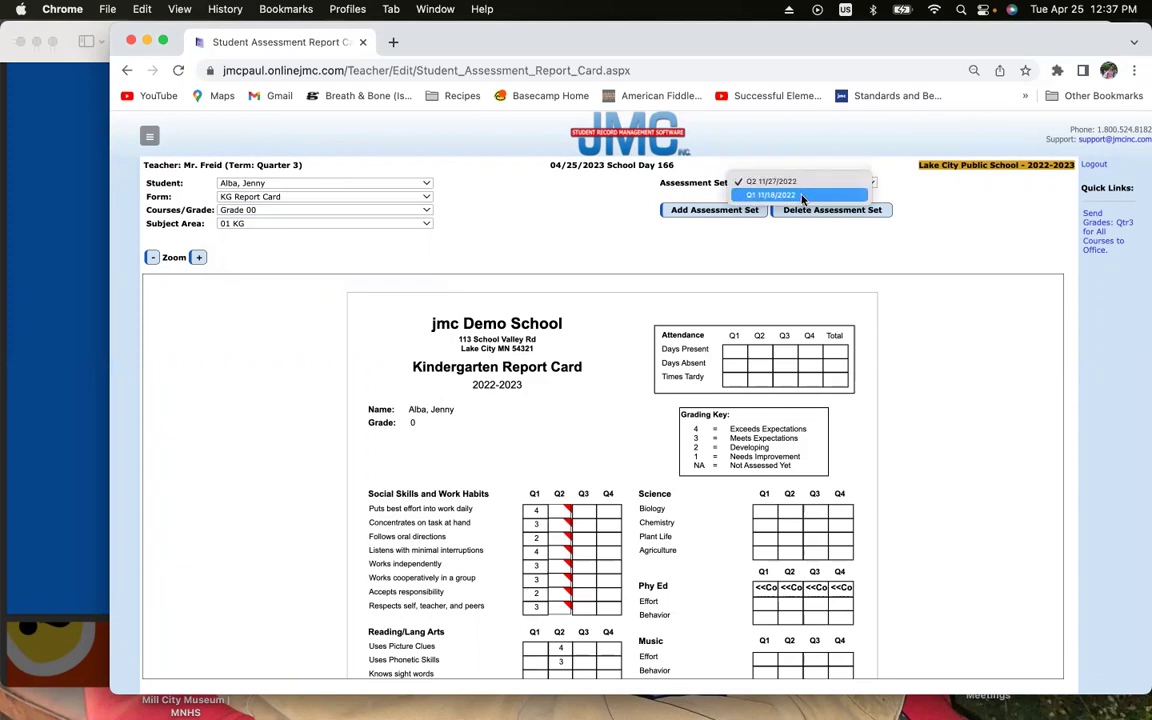
click(549, 169)
- Add an assessment set dated 4/25/2023 for assessment term Q3
click(690, 213)
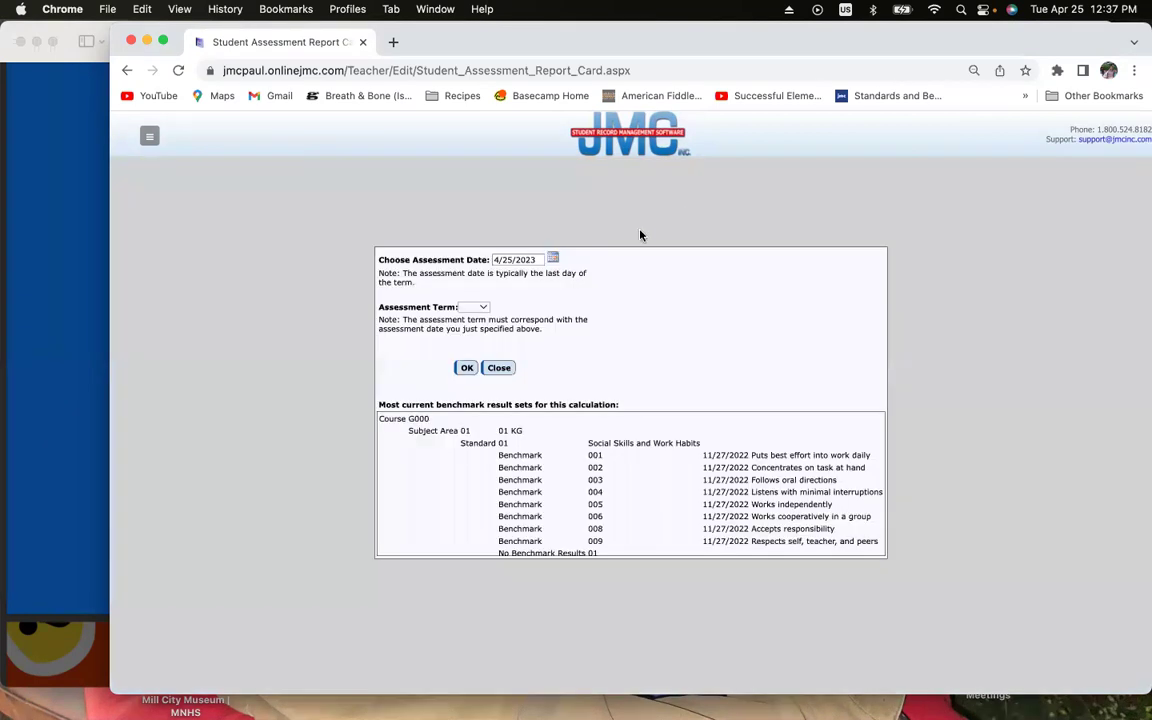
click(480, 307)
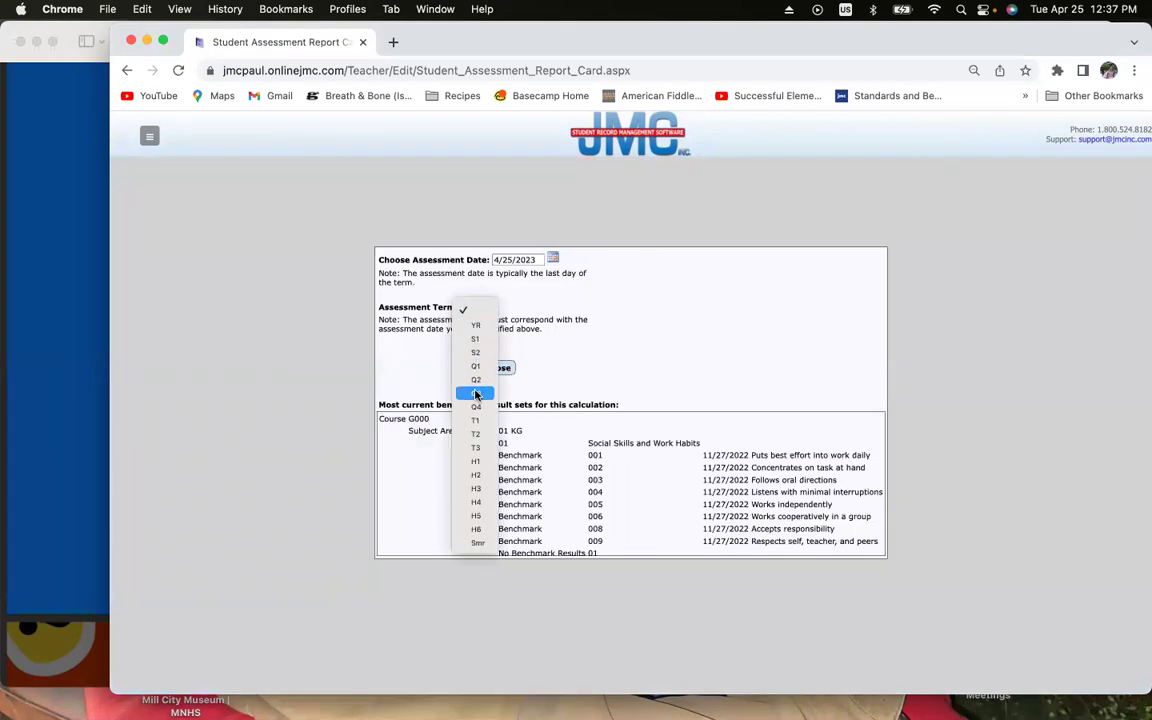
click(476, 394)
click(465, 368)
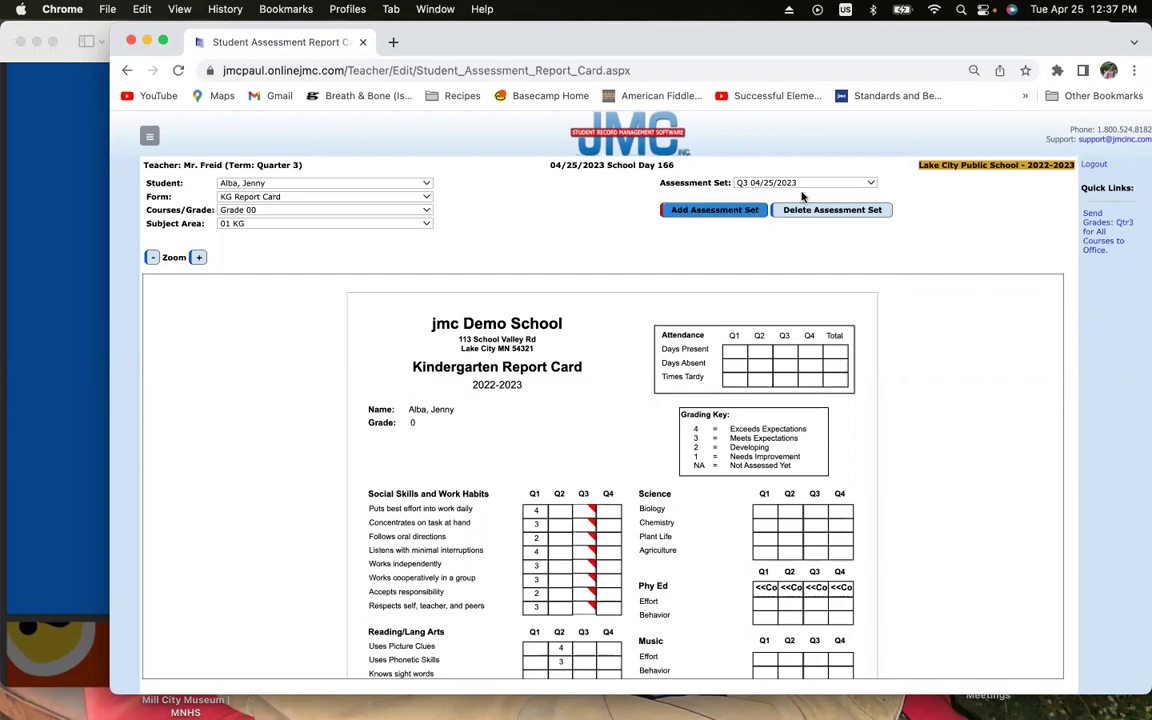
- Check the Student, Form and Subject Area choices, keeping the first student, KG Report Card and 01 KG
click(252, 185)
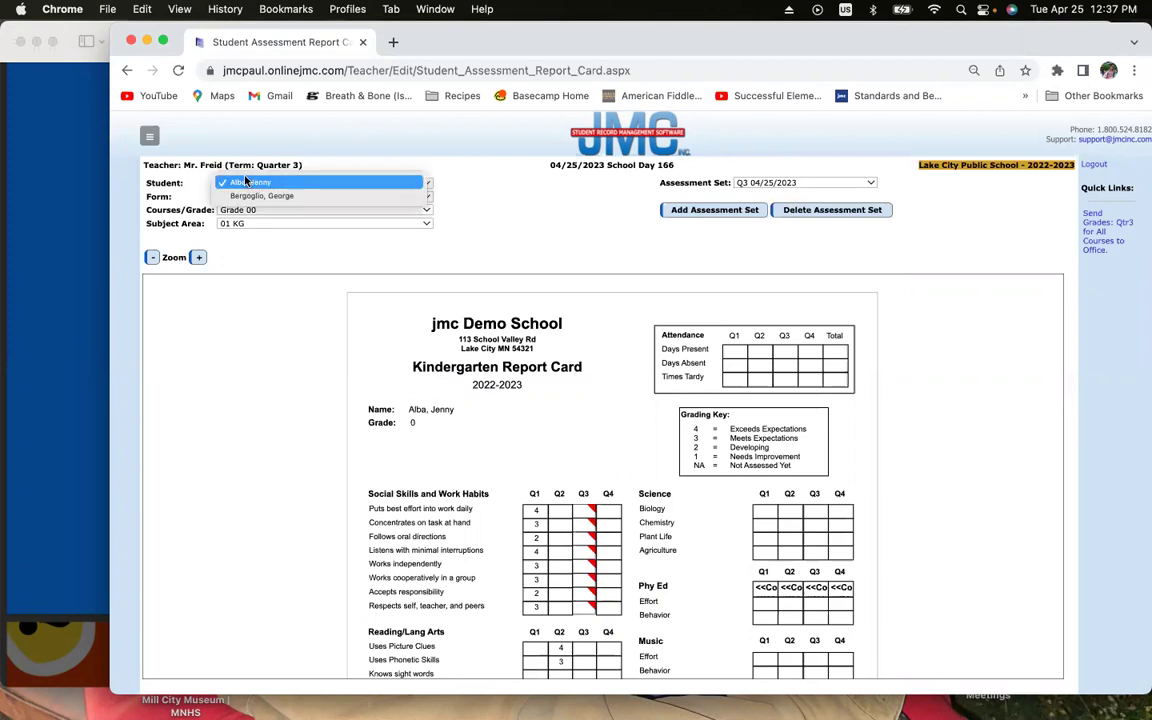
click(235, 182)
click(257, 197)
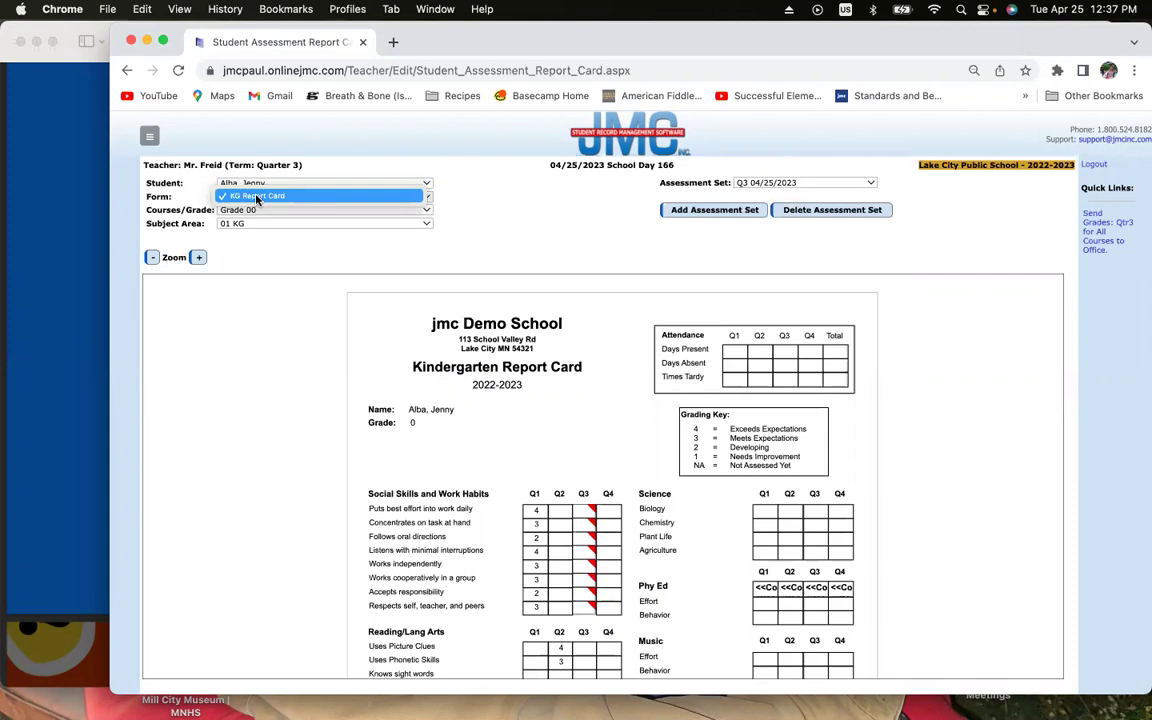
click(250, 196)
click(247, 225)
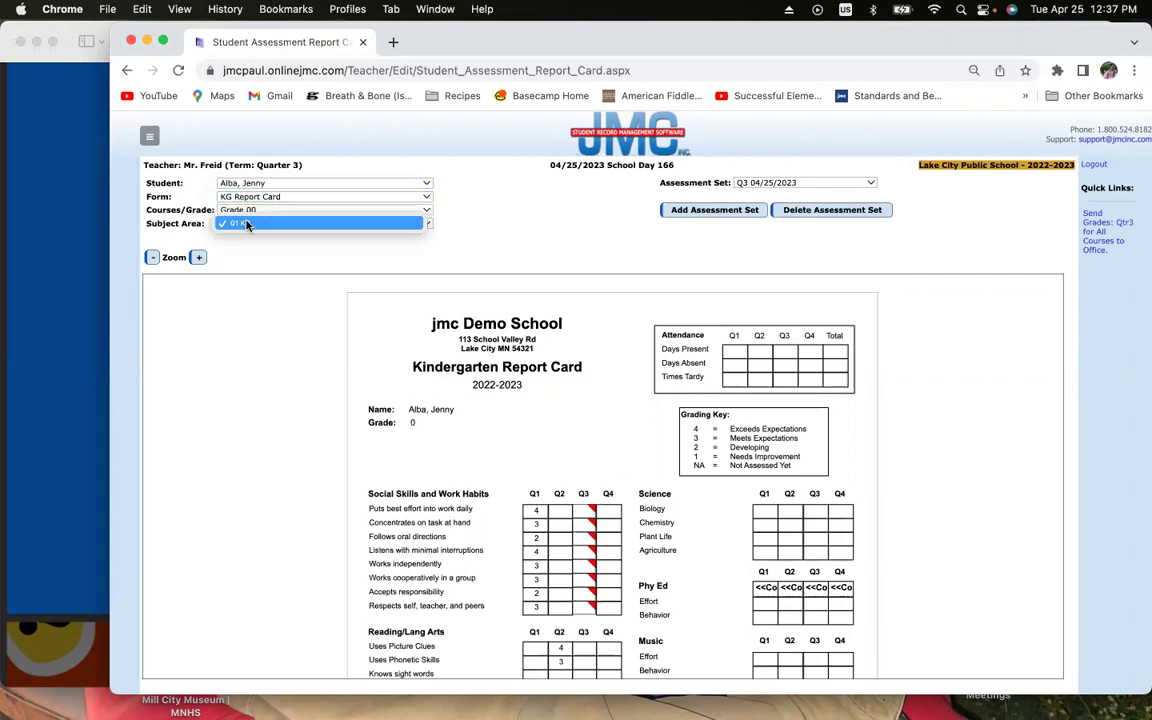
click(247, 224)
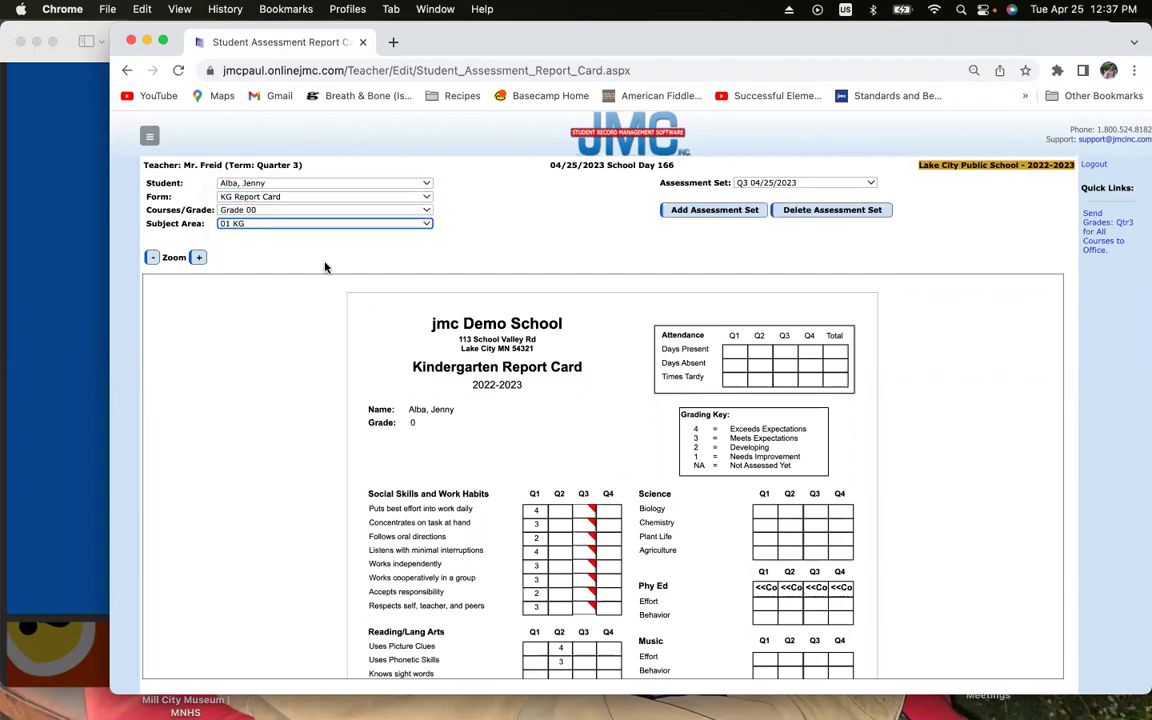
- Enter the first student's Q3 Social Skills and Work Habits grades in row order: 4, 3, 3, 3, 1, 4, 2, 3
click(580, 512)
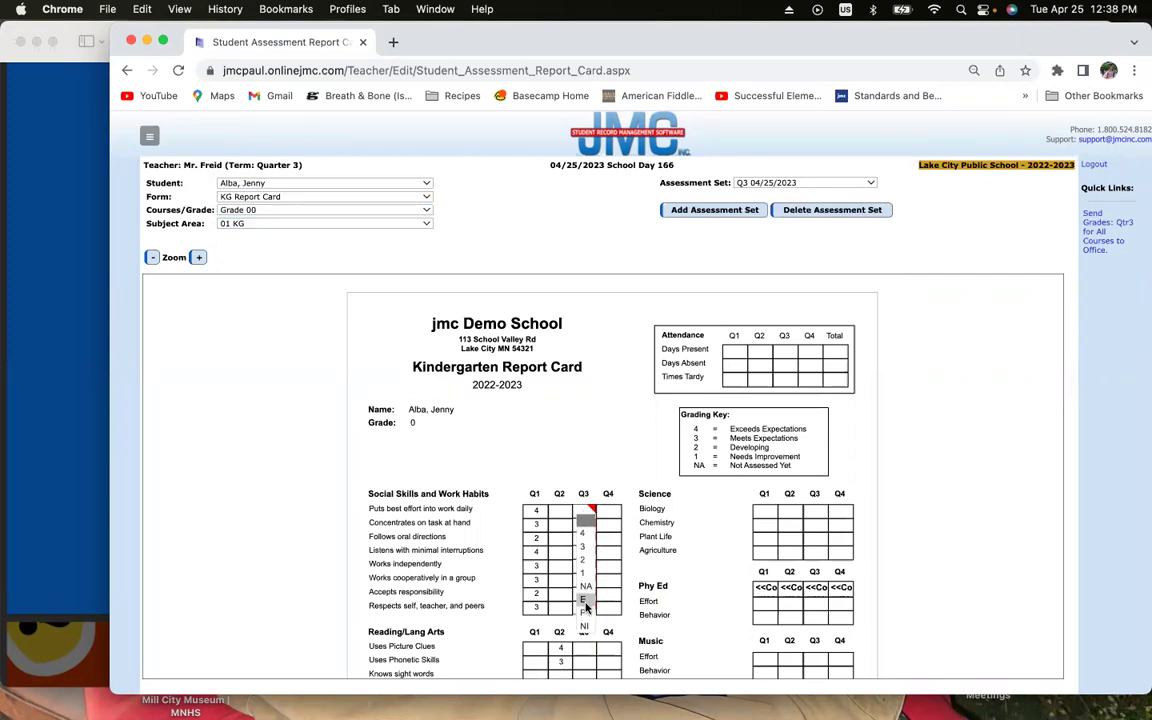
click(588, 535)
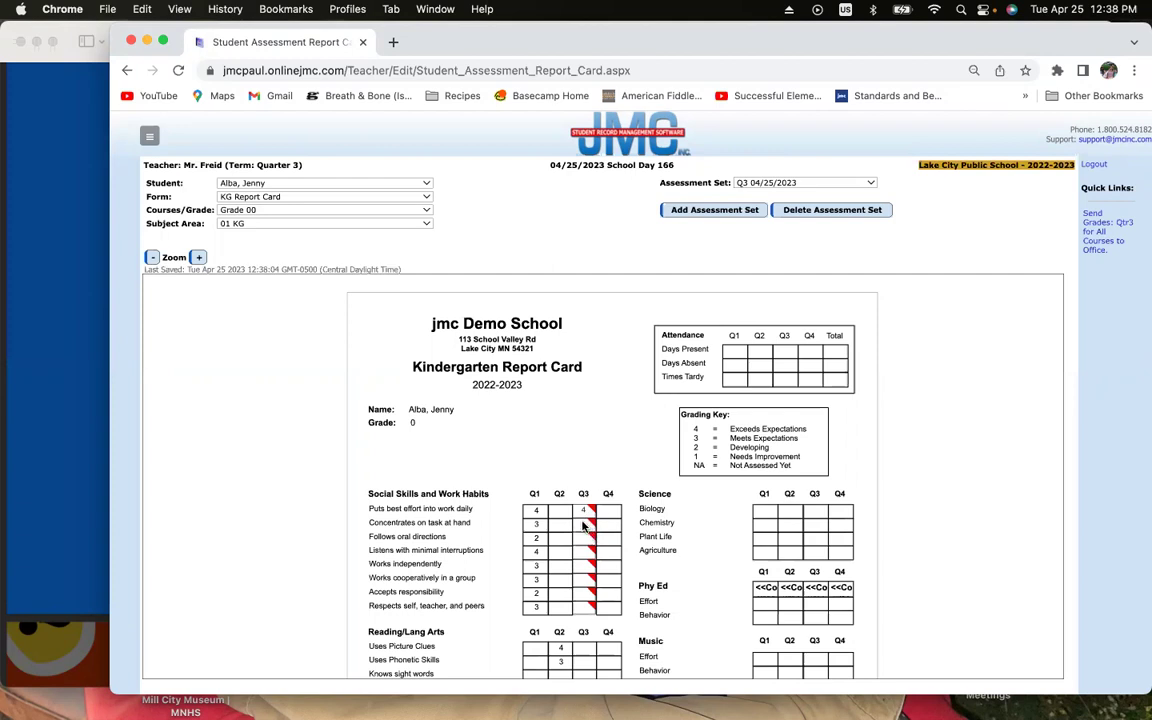
click(586, 561)
click(583, 574)
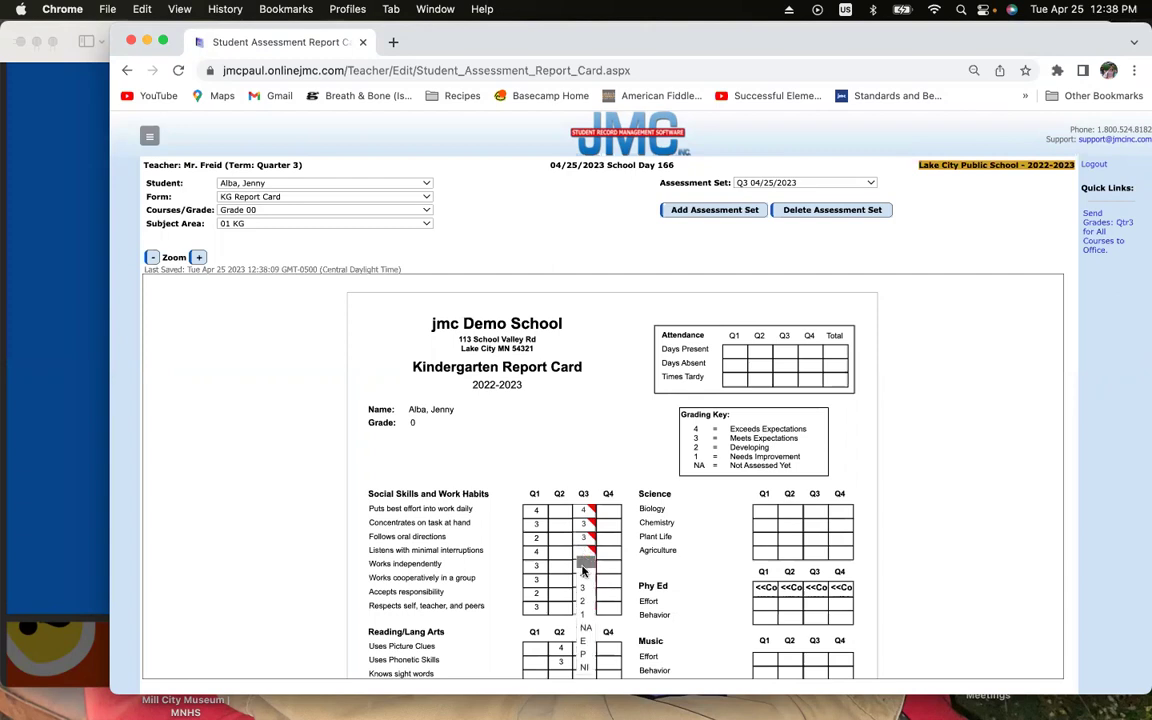
click(588, 571)
click(586, 566)
click(584, 628)
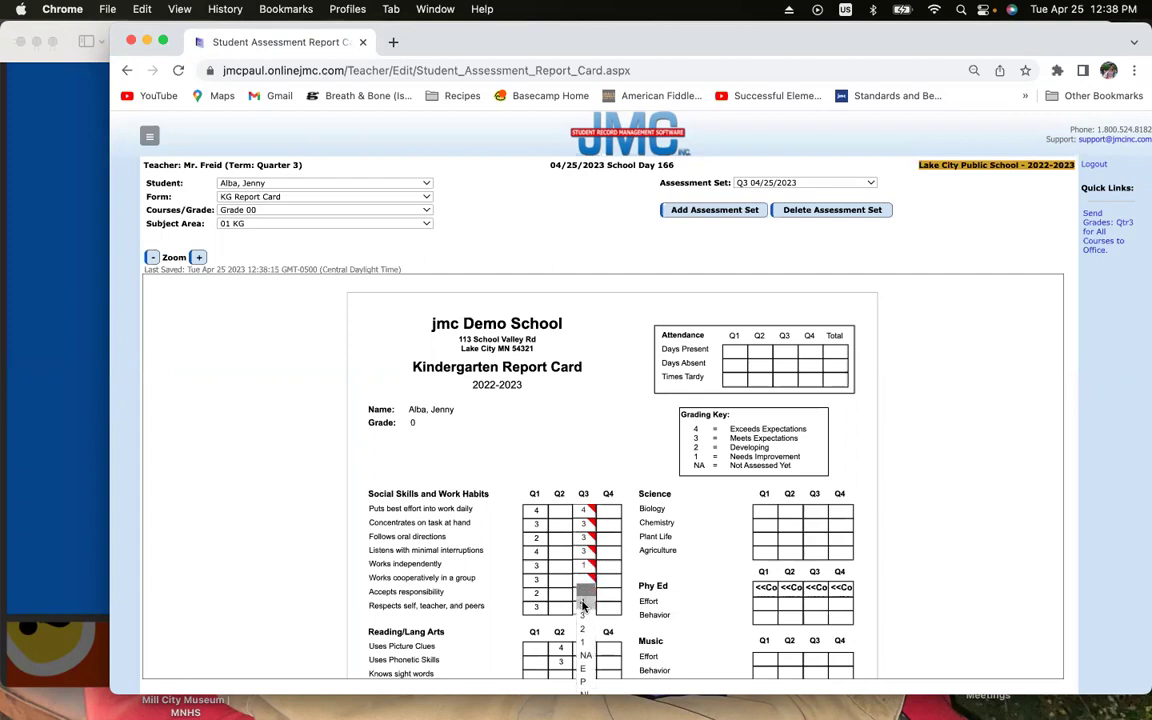
click(583, 602)
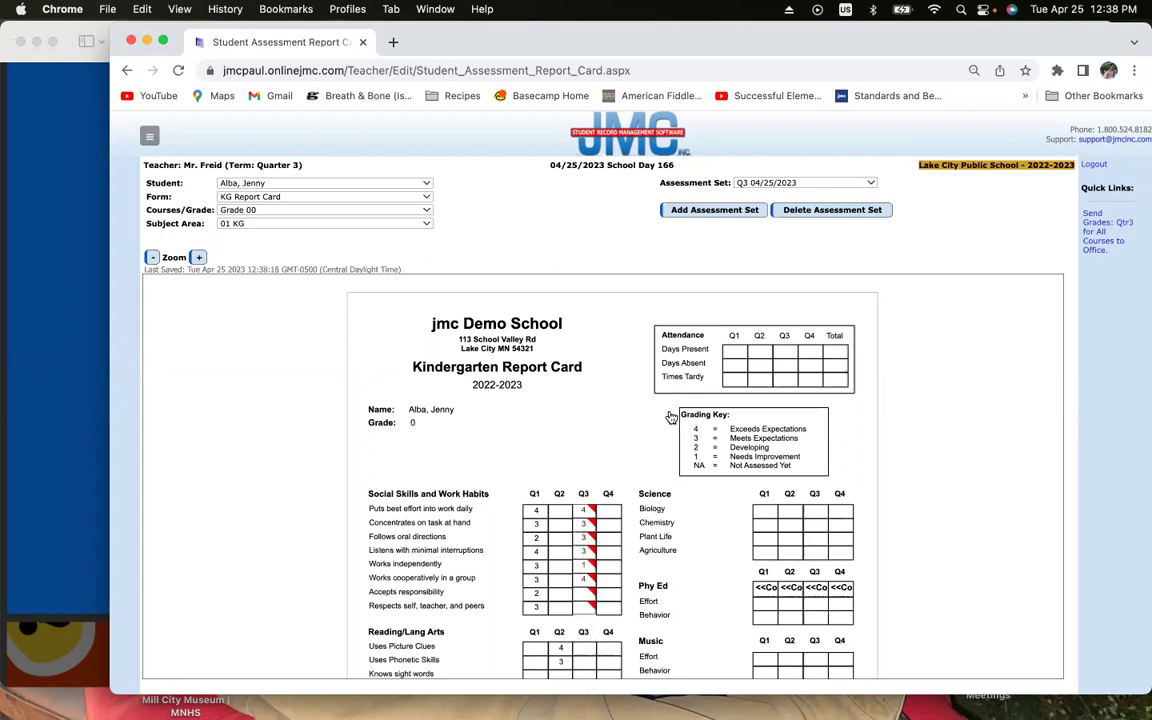
click(585, 595)
click(584, 648)
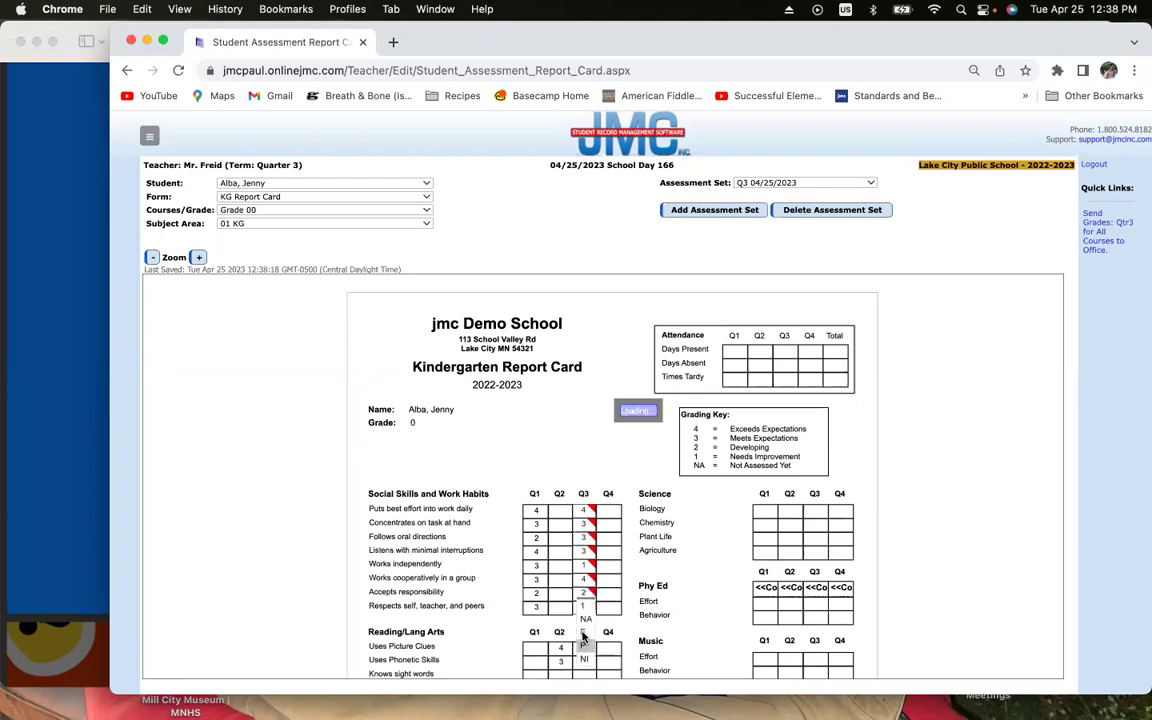
click(583, 648)
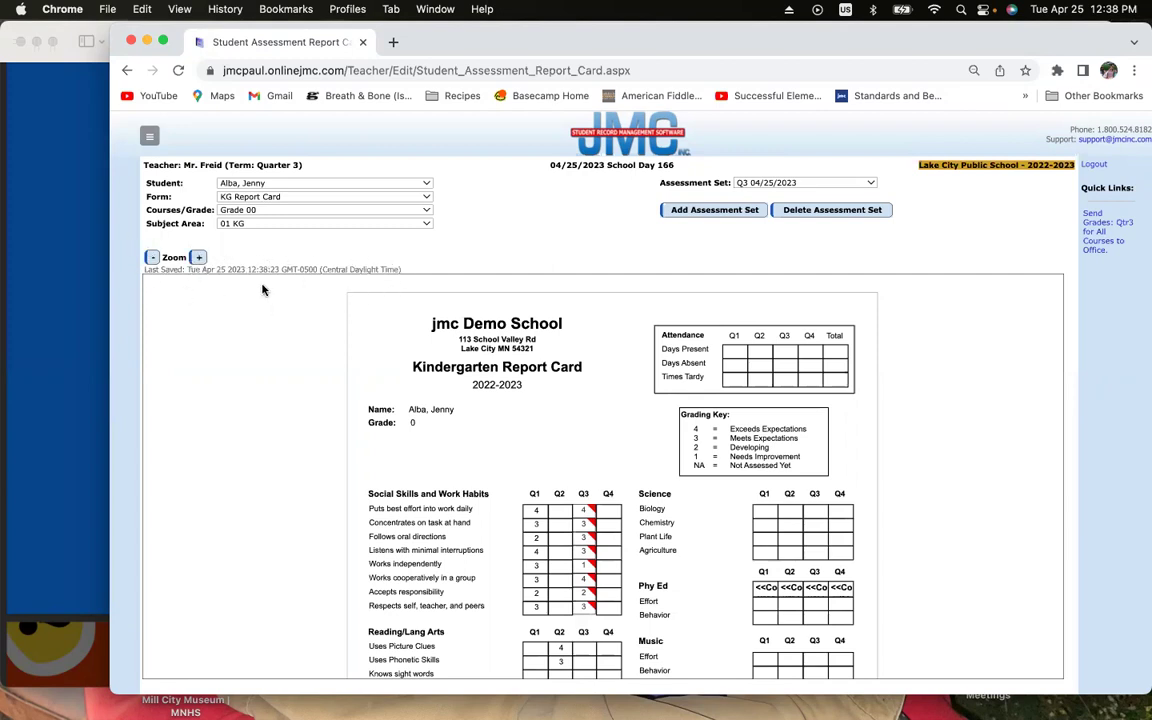
- Select the second student and grade the first three Q3 Social Skills and Work Habits rows 4, 3 and 4
click(255, 185)
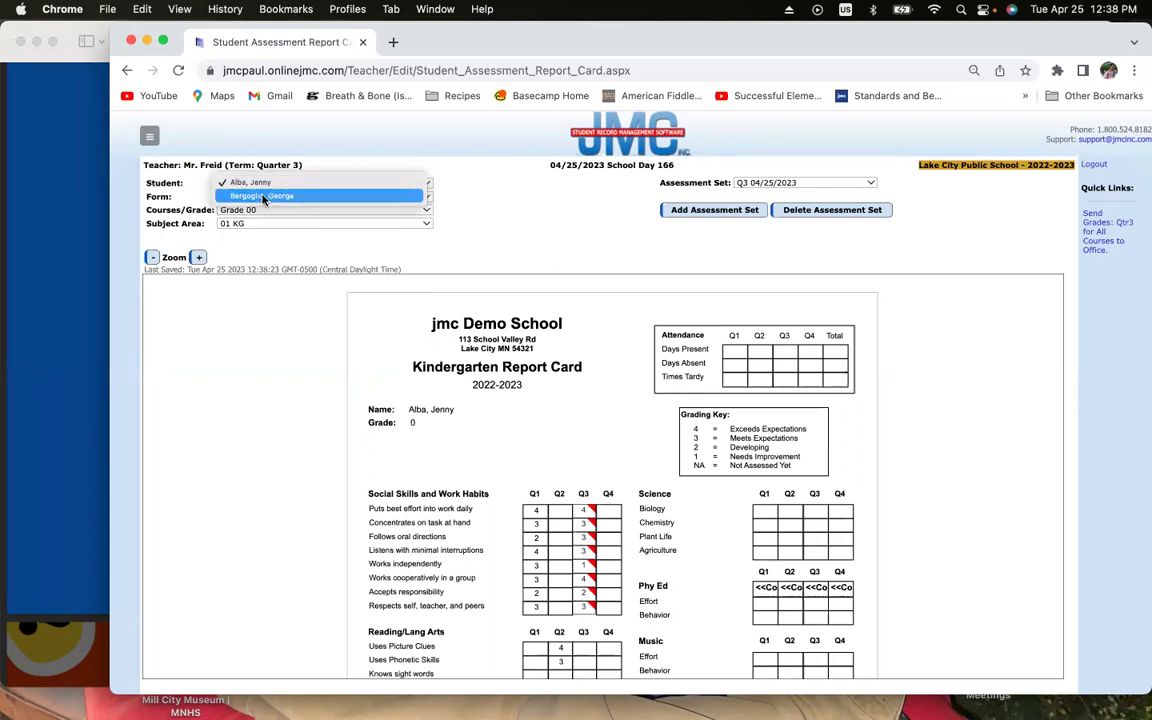
click(262, 195)
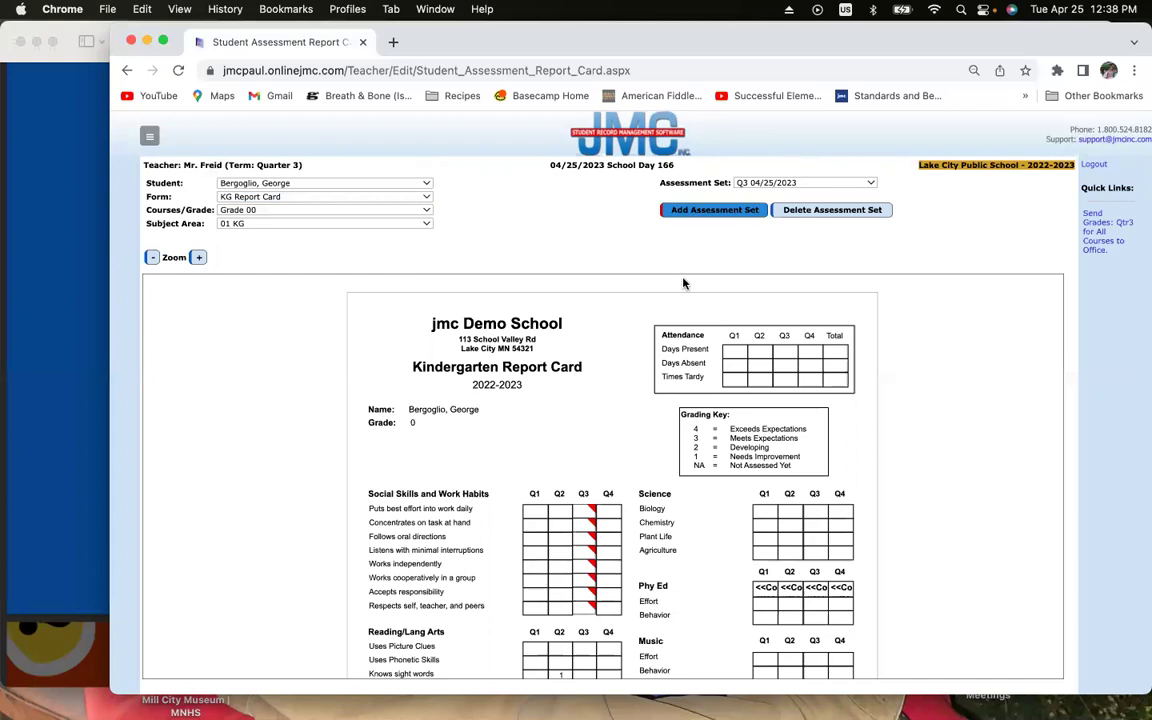
click(584, 513)
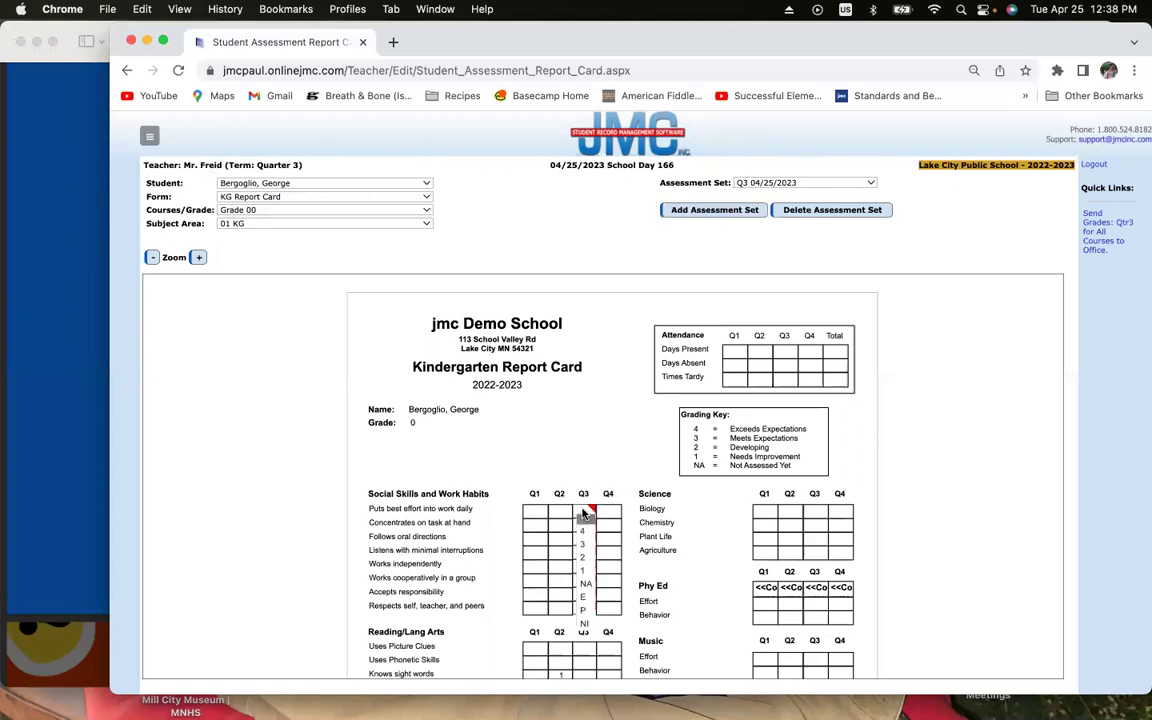
click(588, 514)
click(584, 527)
click(584, 541)
click(584, 542)
click(584, 542)
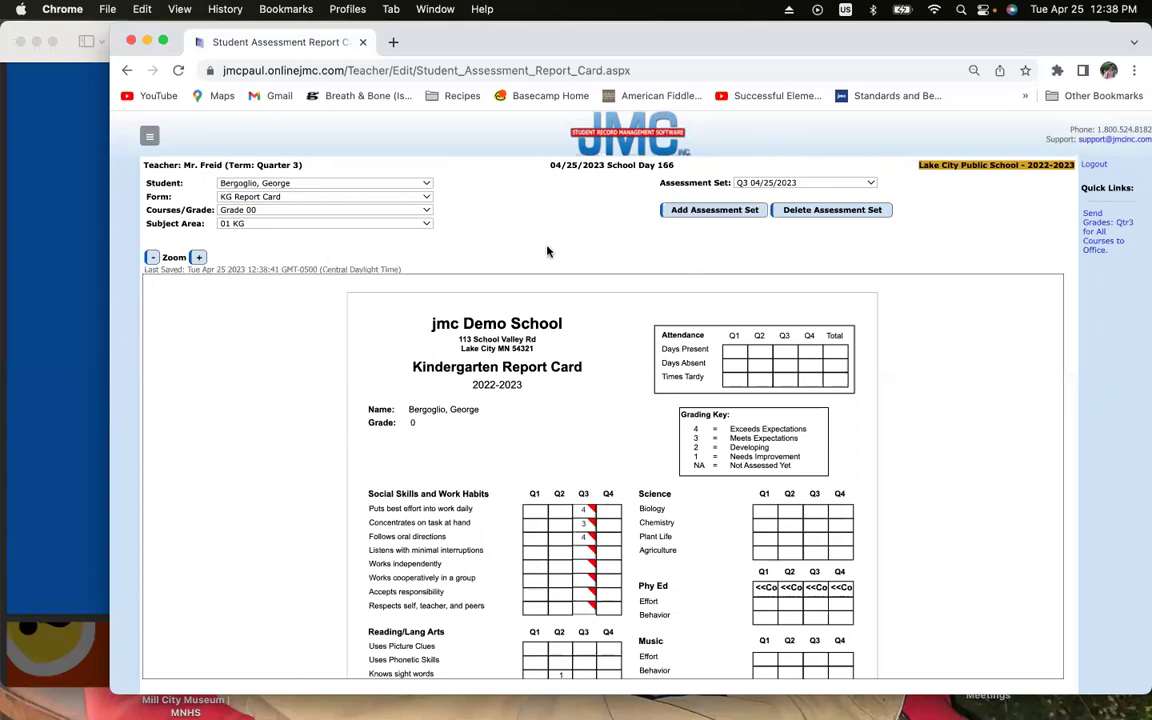
- Send the Qtr3 grades for all courses to the office
click(1099, 227)
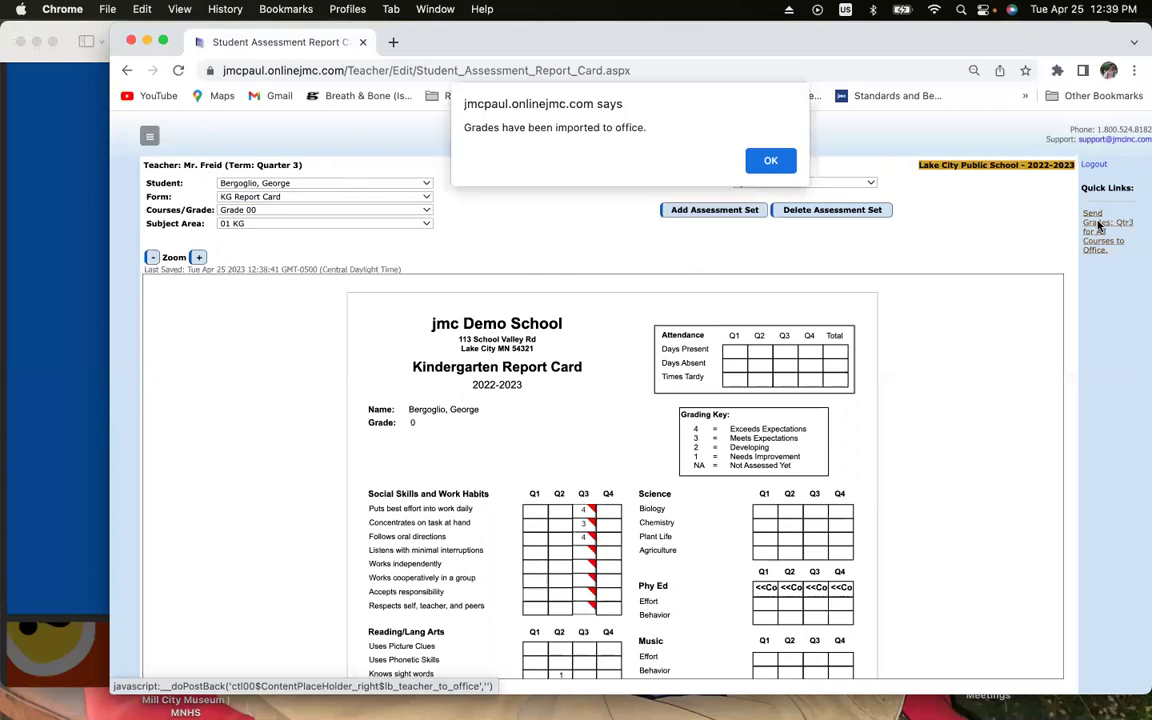
click(768, 160)
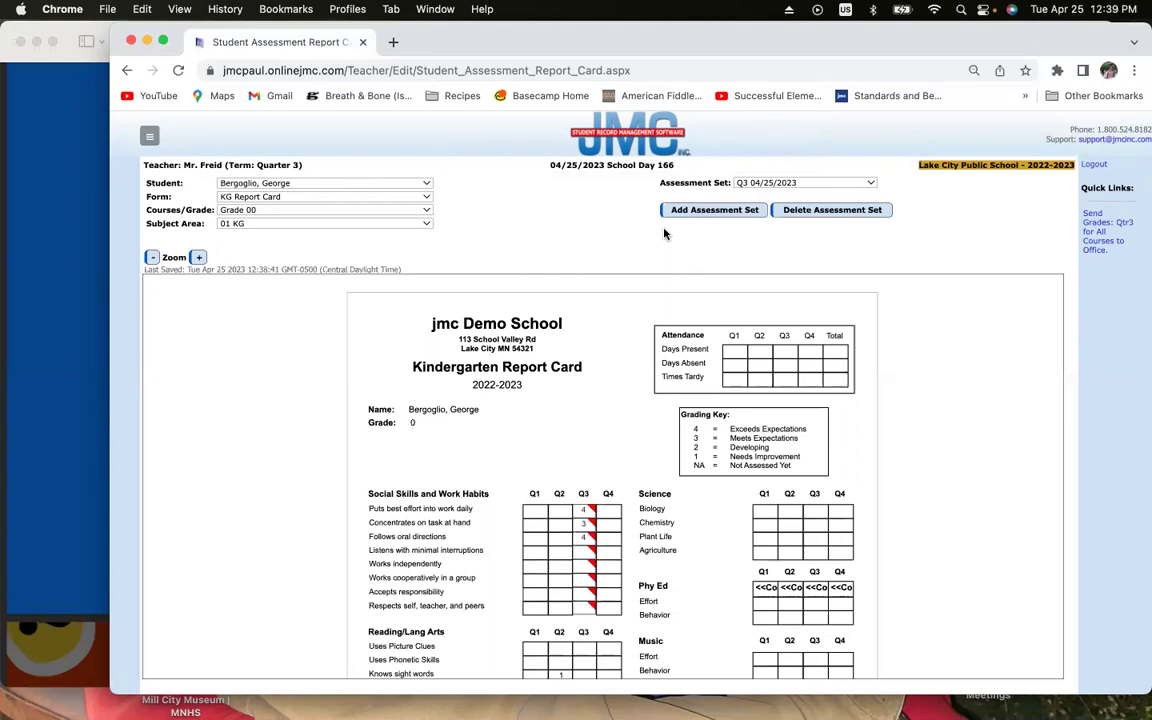
- Delete all currently displayed Q3 assessment results dated 04/25/2023 for the selected student
click(150, 134)
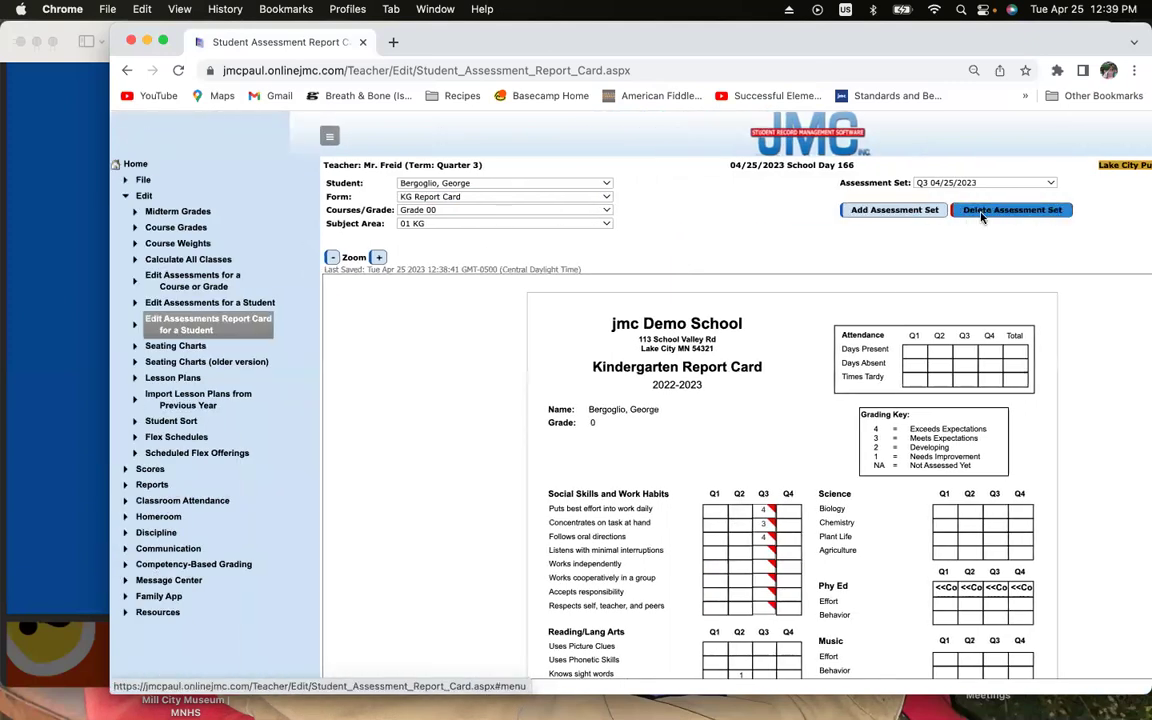
click(1011, 210)
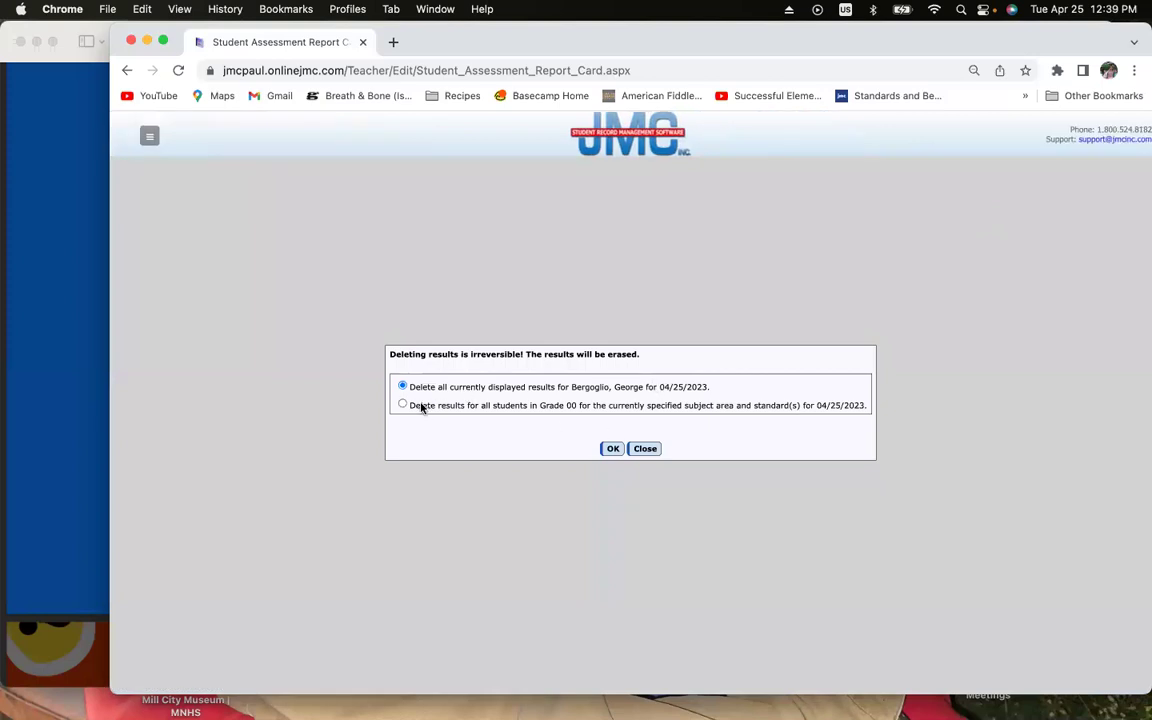
click(612, 449)
click(765, 161)
- Switch from Chrome back to the slide presentation and show it full screen
click(148, 143)
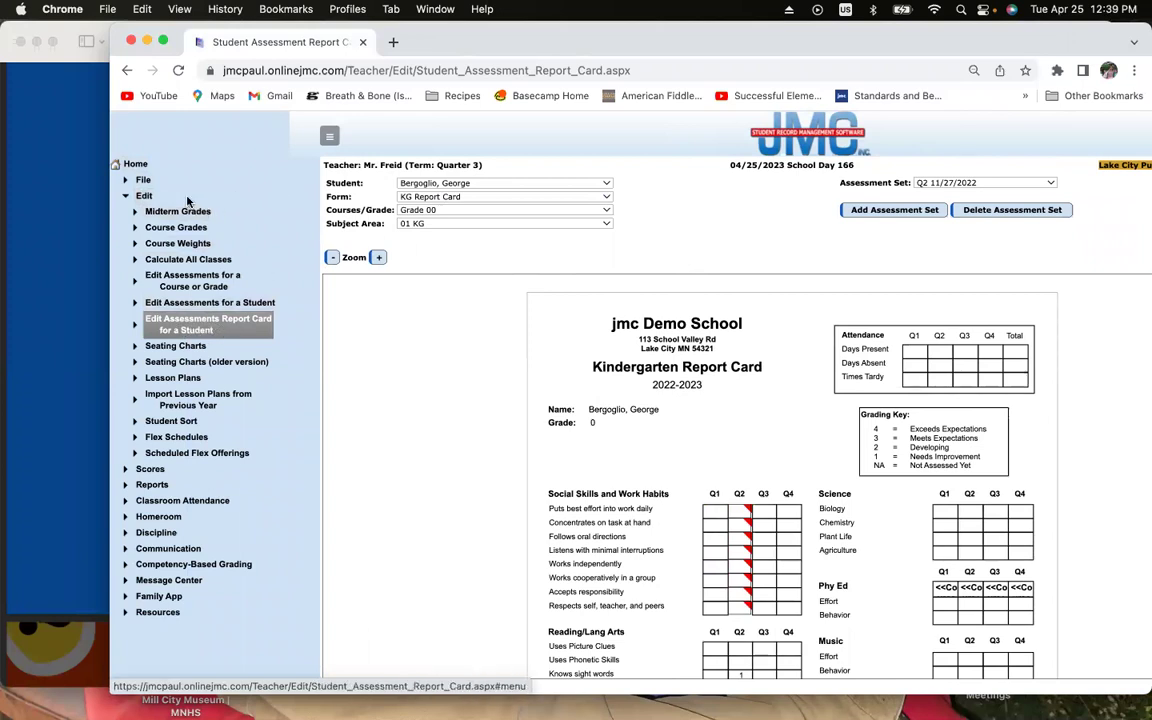
key(ctrl+super+f)
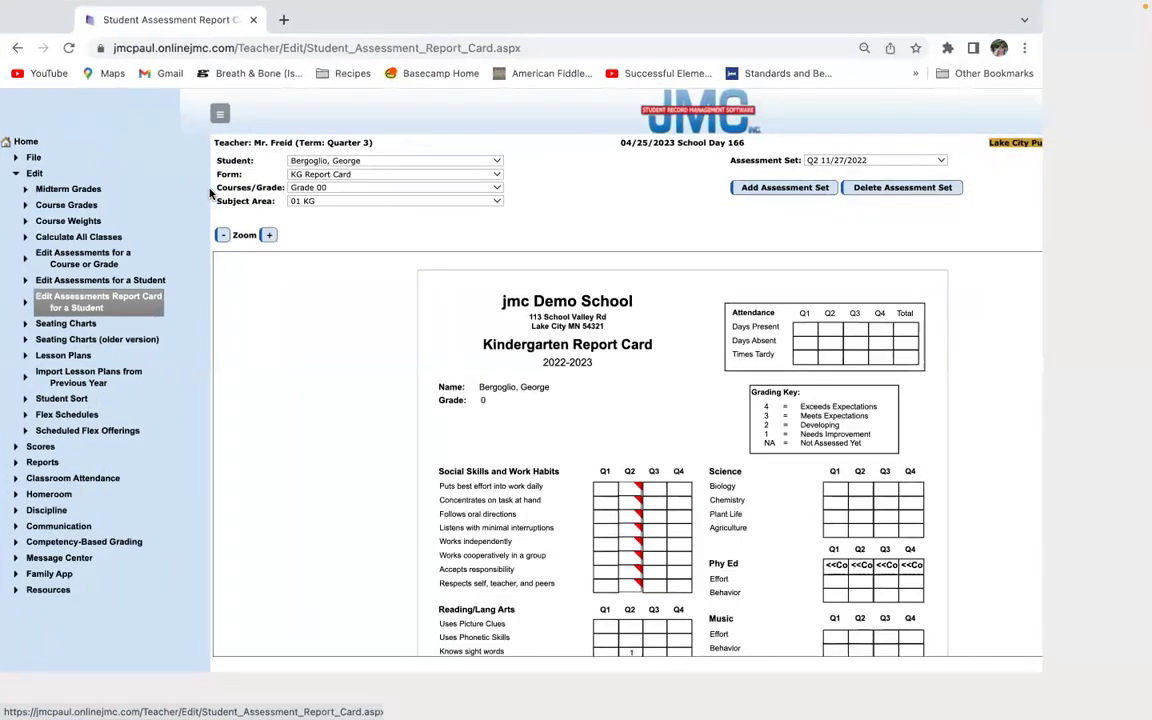
key(ctrl+super+f)
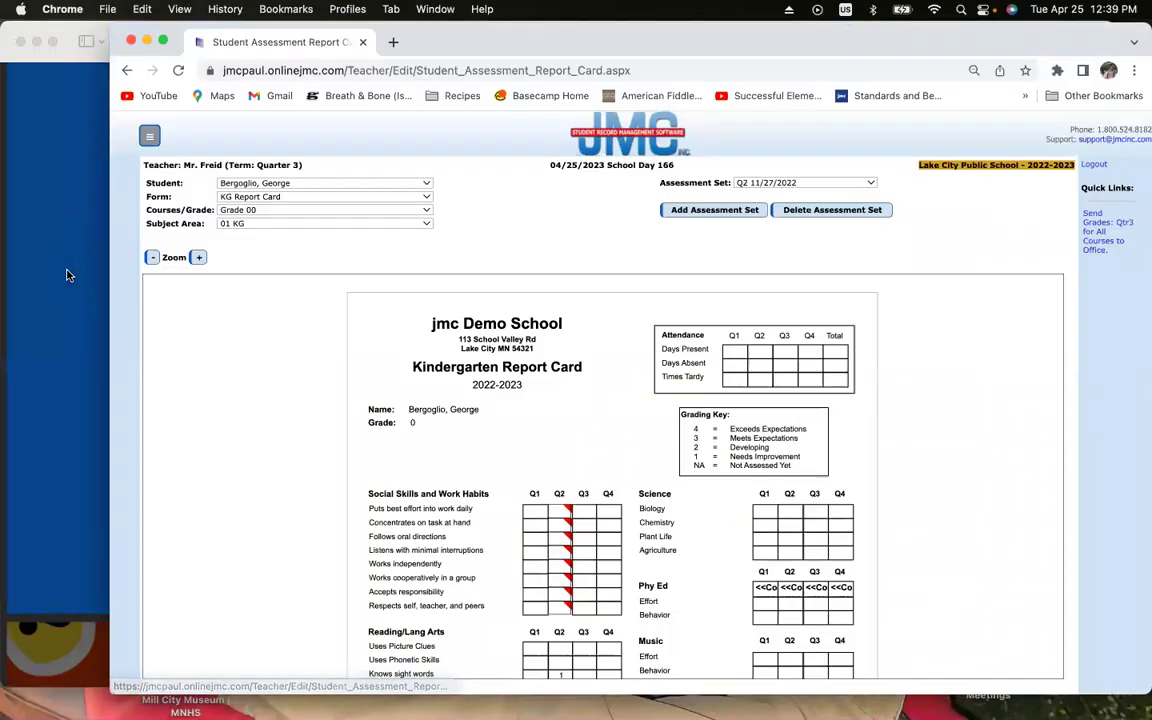
key(super+Tab)
key(ctrl+super+f)
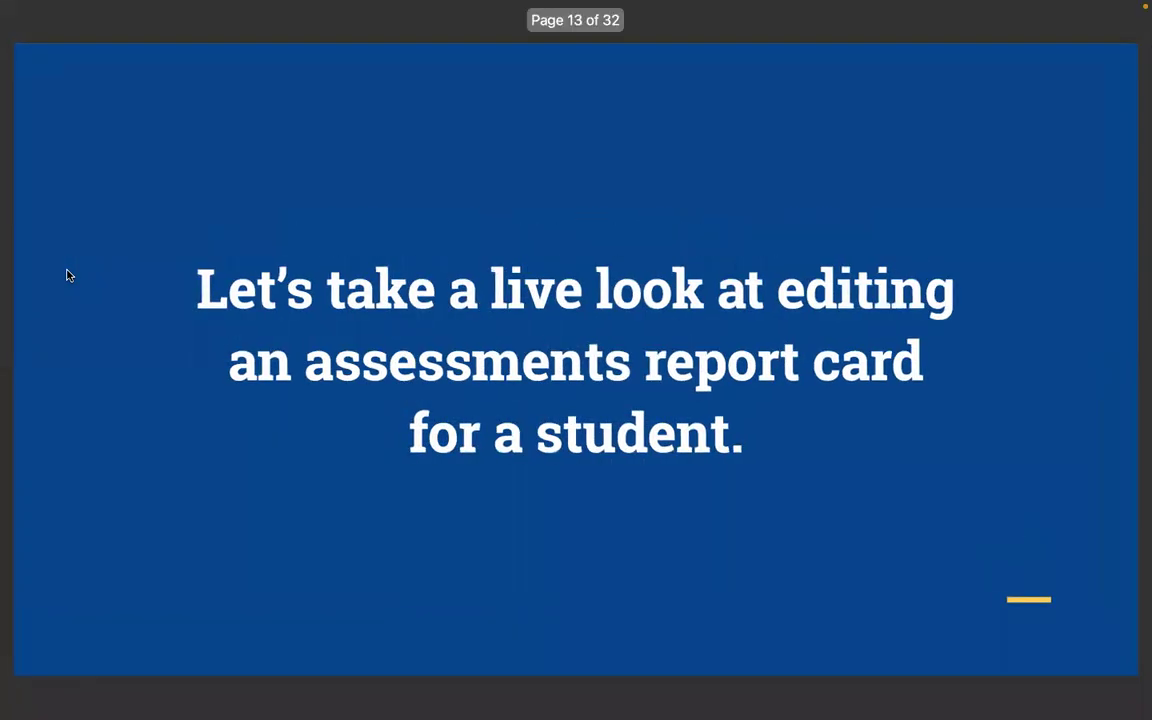